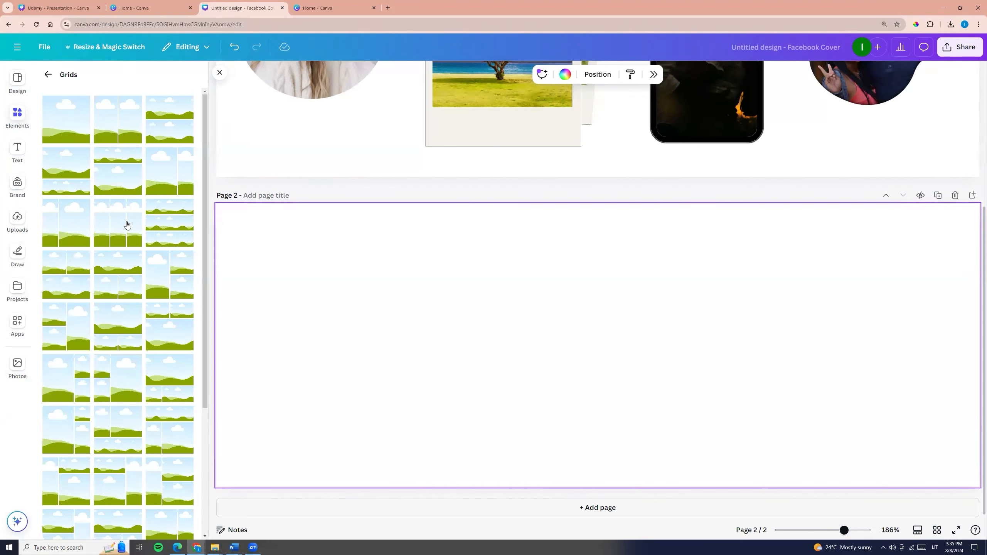
- Browse the grid layouts and add the three-column grid across the whole of page 2
scroll(126, 226, "down", 3)
scroll(122, 261, "down", 10)
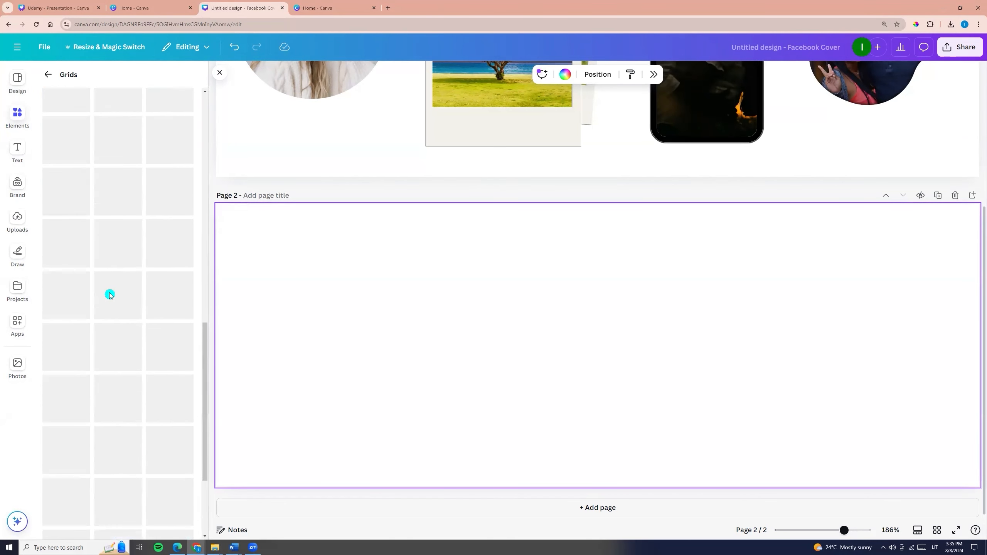
scroll(116, 289, "up", 5)
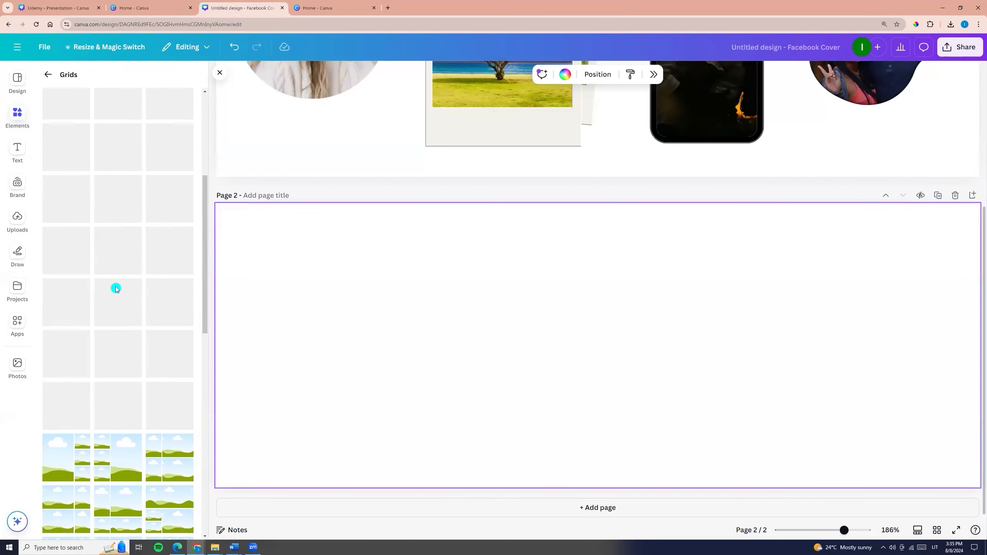
mouse_move(216, 203)
left_mouse_down()
mouse_move(341, 230)
mouse_move(628, 206)
mouse_move(451, 224)
mouse_move(238, 220)
mouse_move(221, 209)
left_mouse_up()
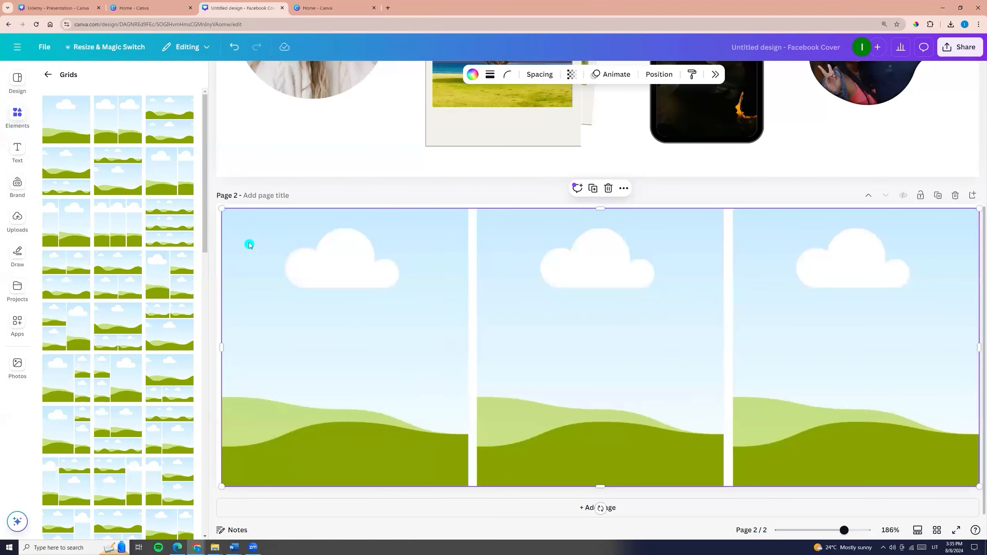
- Shrink the grid to about 625 by 278 towards the page's lower-right corner and colour the page background blue
left_click_drag(239, 219, 418, 238)
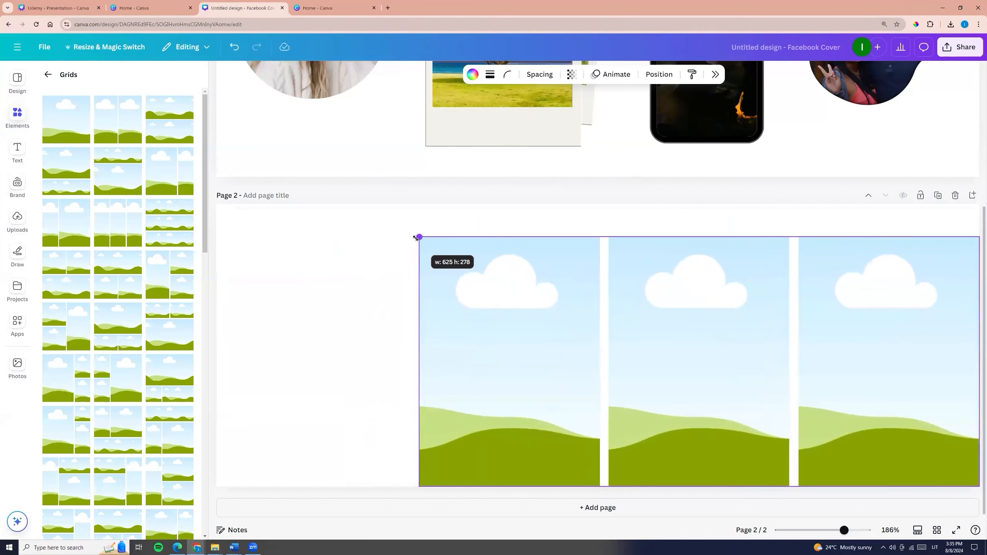
left_click(314, 236)
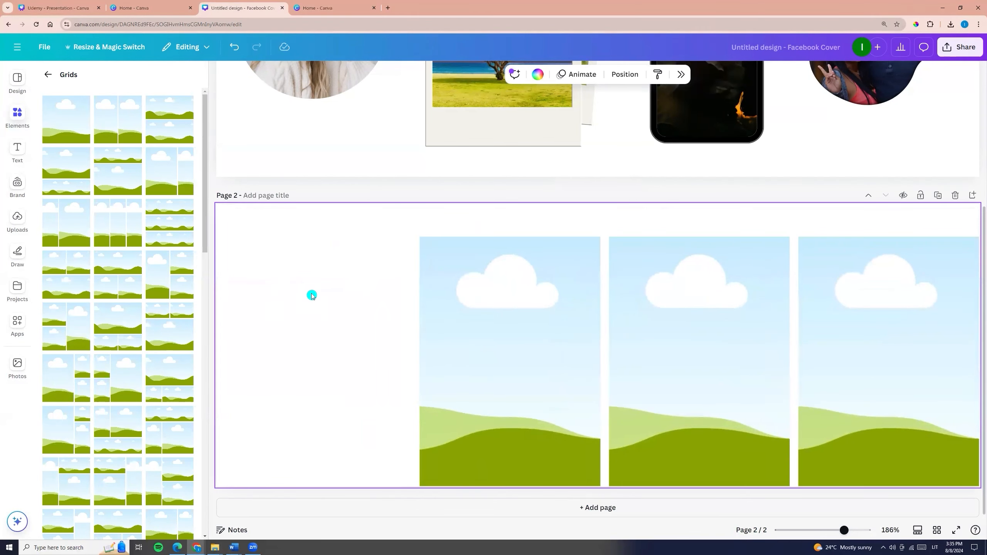
left_click(538, 75)
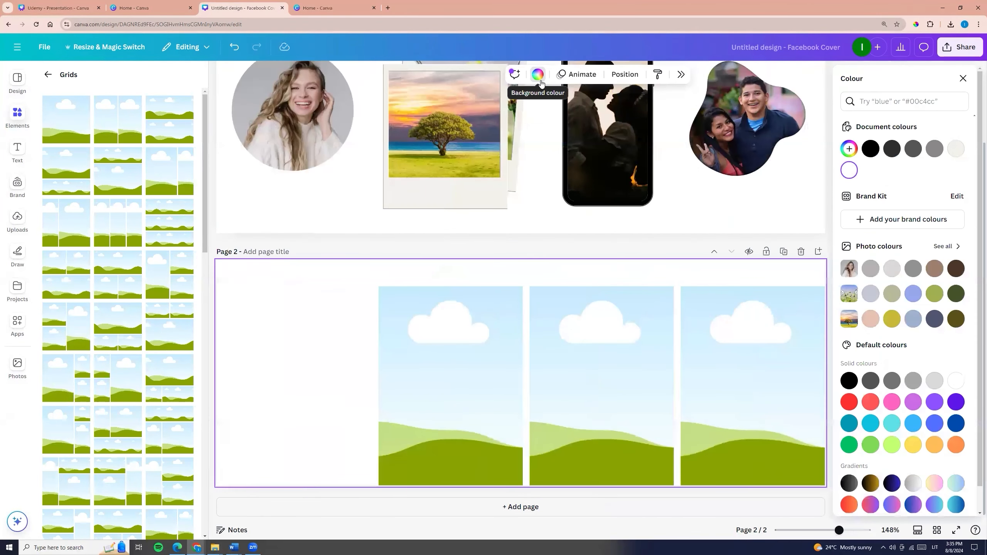
left_click(935, 423)
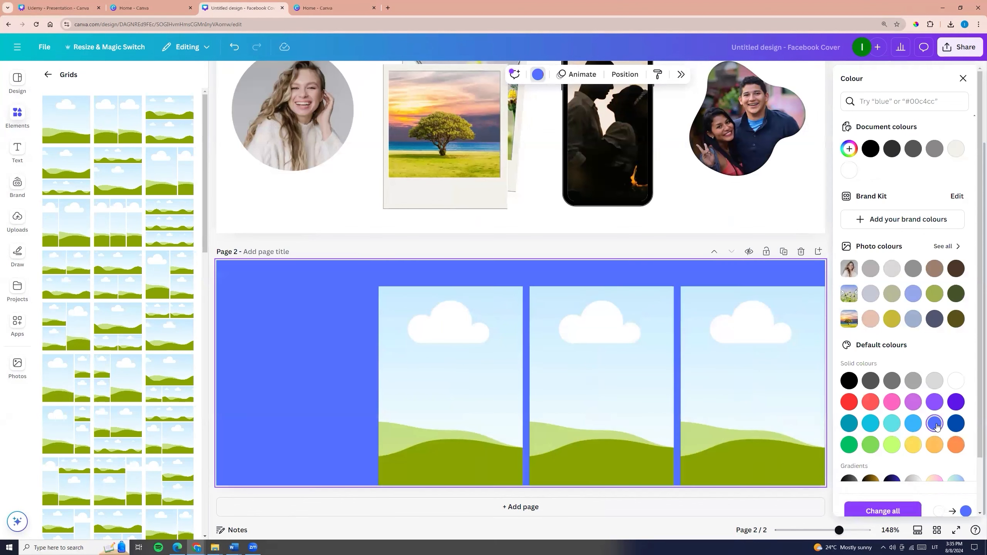
- Try shrinking the full-page grid again from its upper-left corner, and undo the grid and background changes
left_click_drag(467, 338, 610, 326)
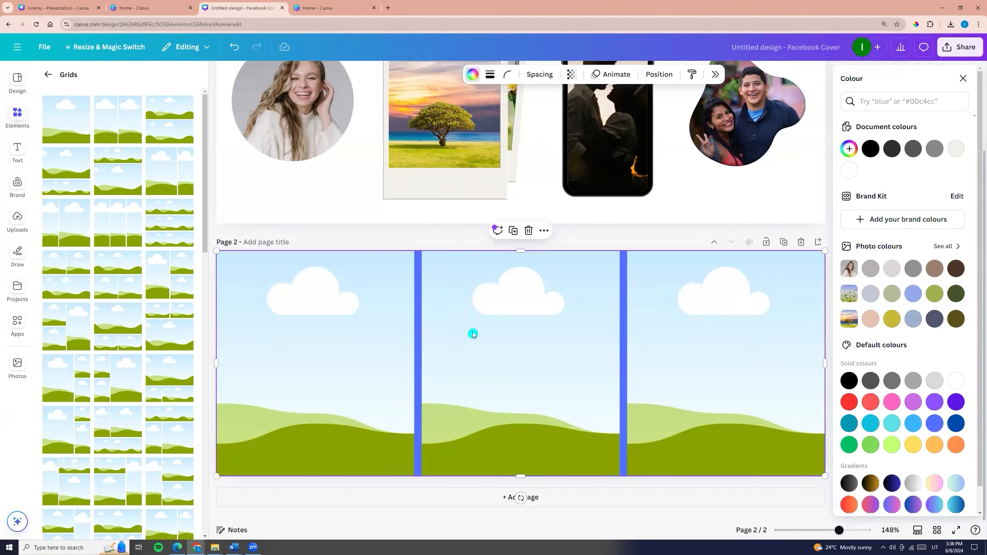
left_click(270, 287)
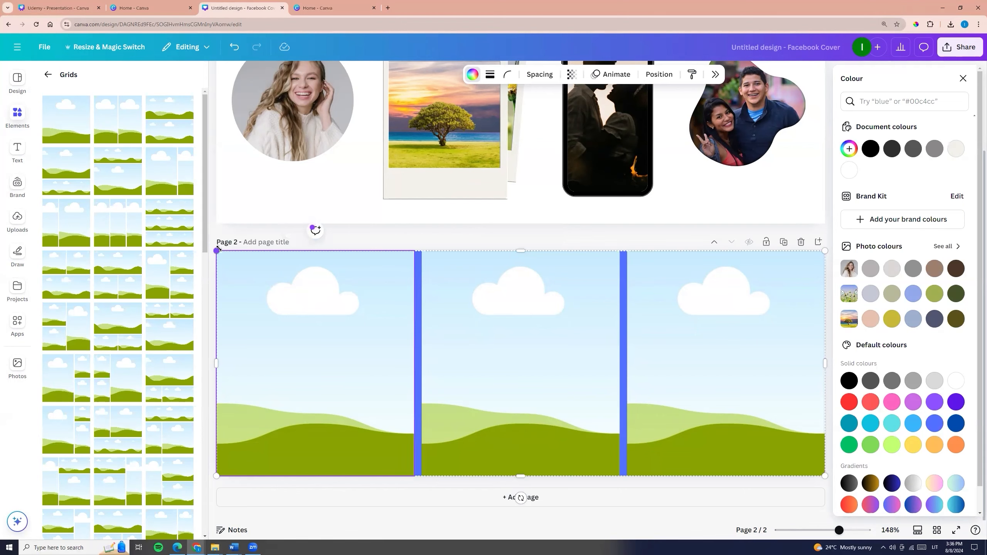
left_click_drag(217, 250, 287, 282)
left_click(254, 278)
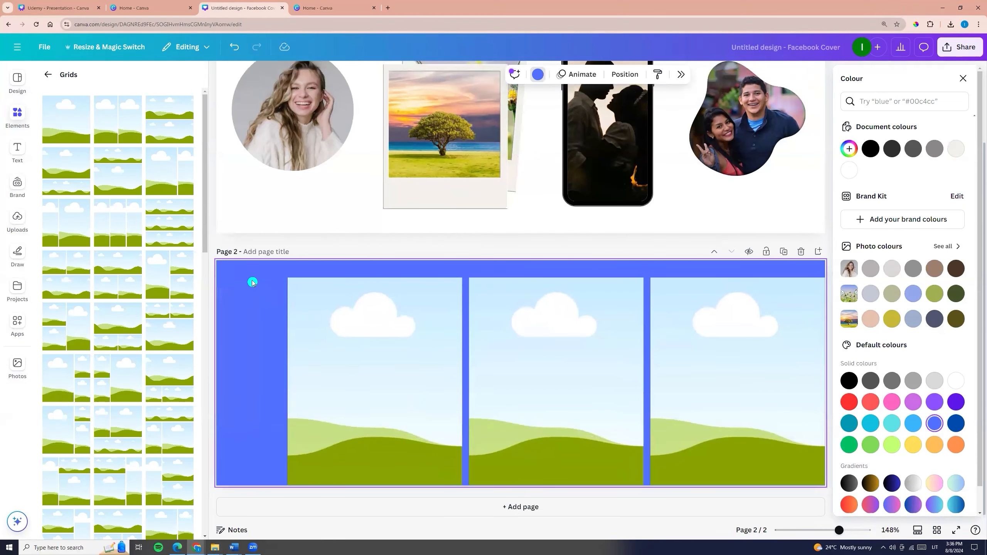
key("ctrl+z")
key("ctrl+z")
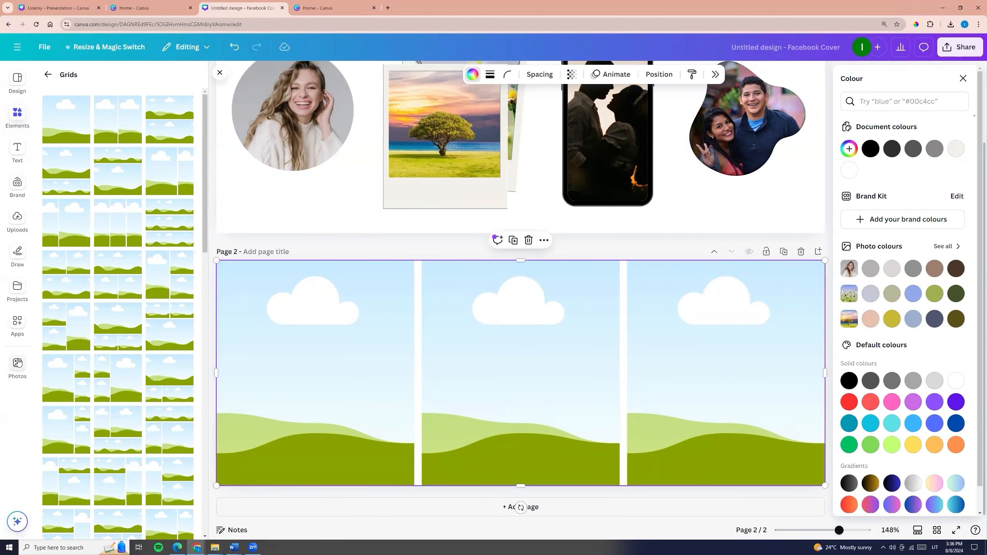
- Search the photo library for "cofee"
left_click(18, 368)
left_click(64, 75)
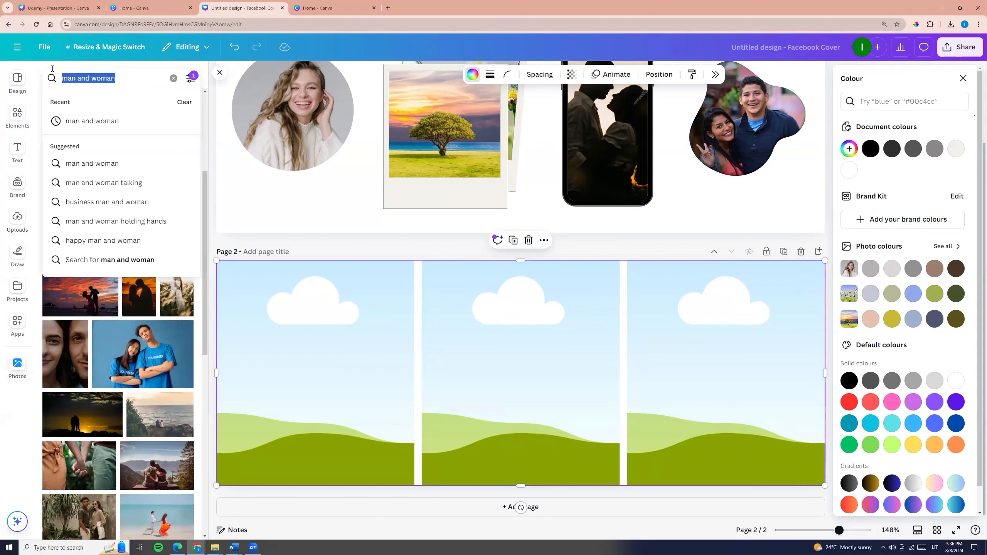
type("cofee")
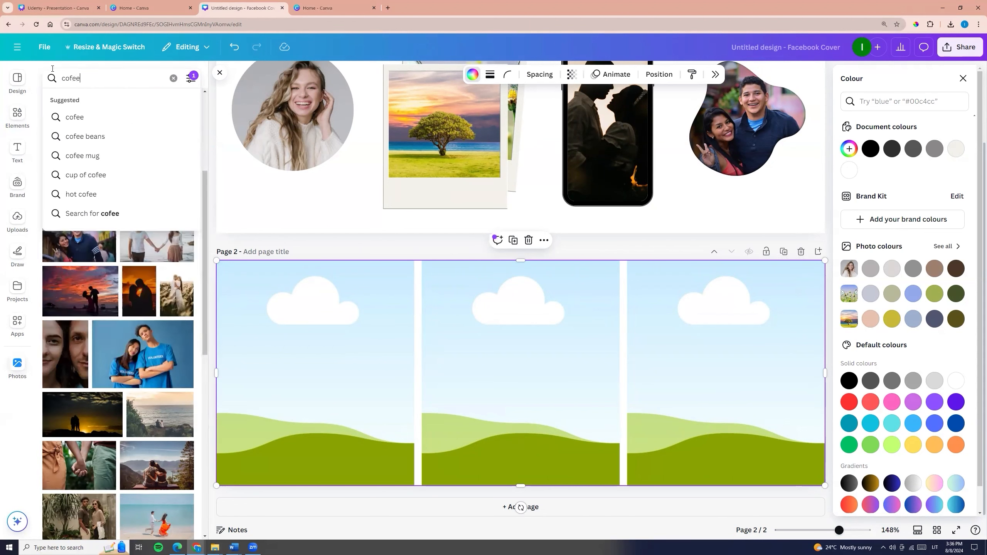
key("Return")
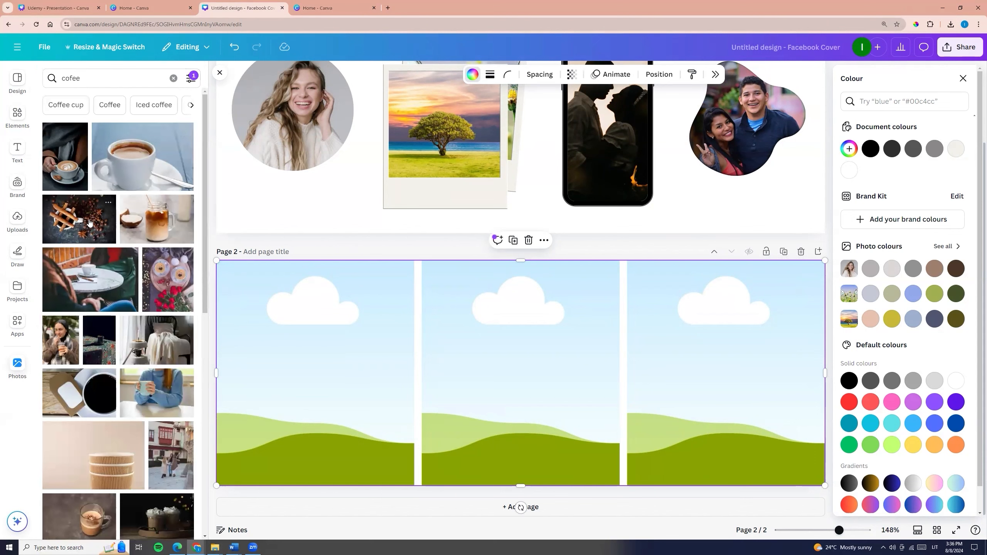
- Fill the grid's middle cell with the photo of cinnamon sticks and coffee beans and accept its crop
left_click_drag(75, 211, 497, 302)
left_click(524, 311)
double_click(525, 309)
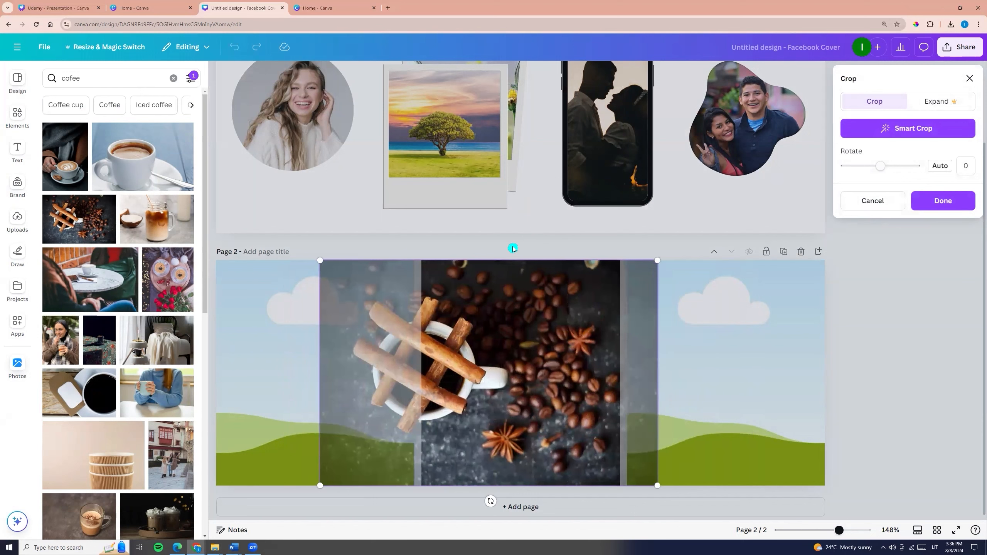
left_click(947, 203)
scroll(674, 274, "up", 3)
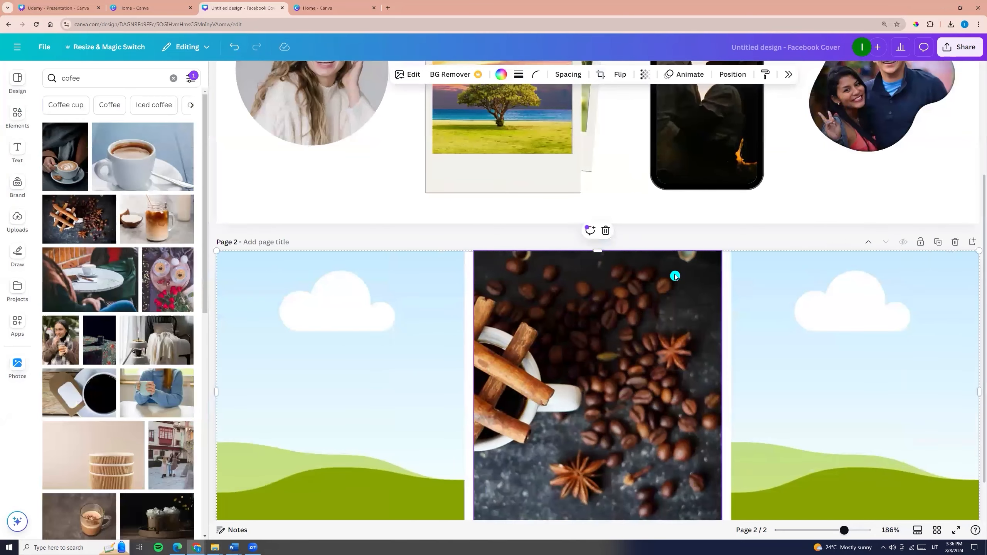
scroll(673, 249, "down", 2)
left_click(524, 301)
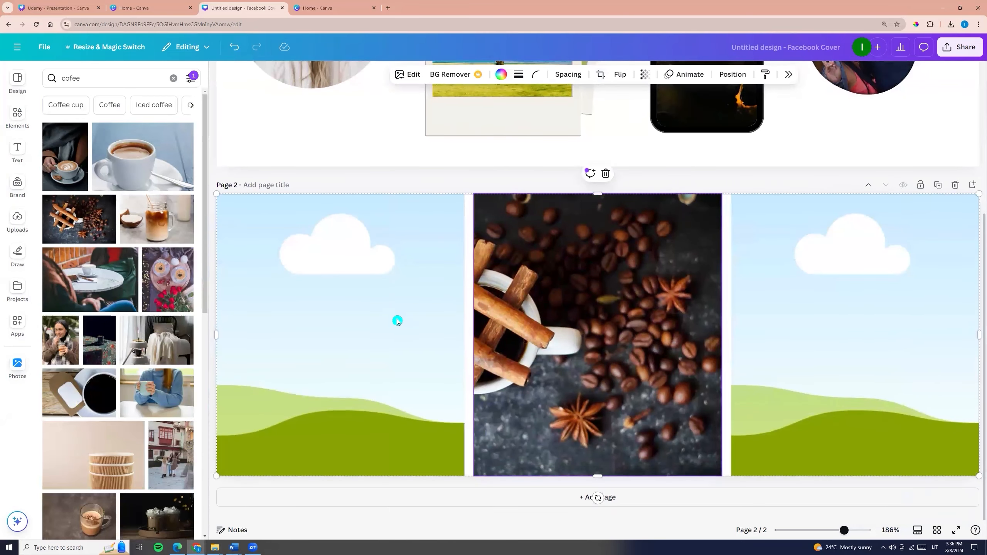
- Browse the coffee photos and fill the grid's left cell with the hand-held latte photo
scroll(192, 335, "down", 1)
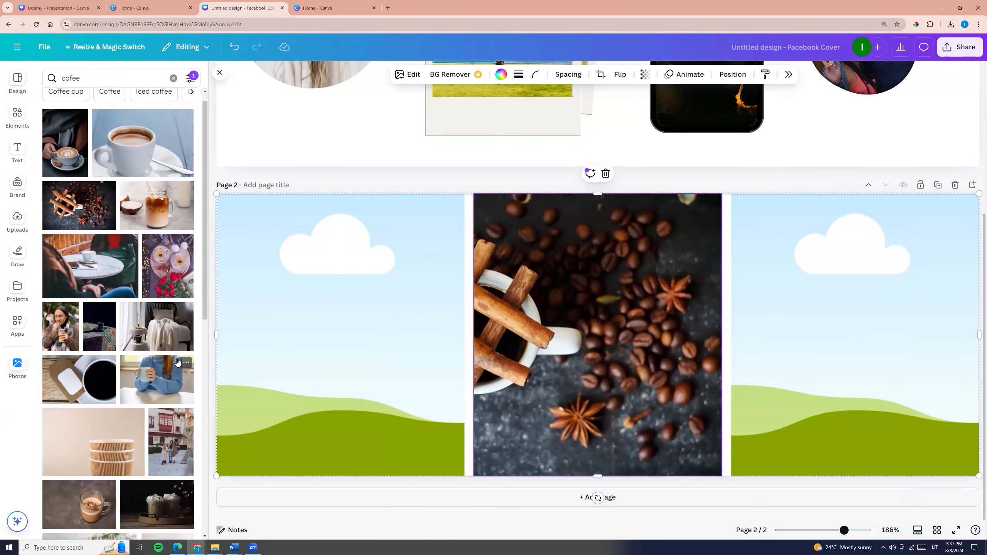
scroll(178, 363, "down", 3)
scroll(91, 380, "up", 3)
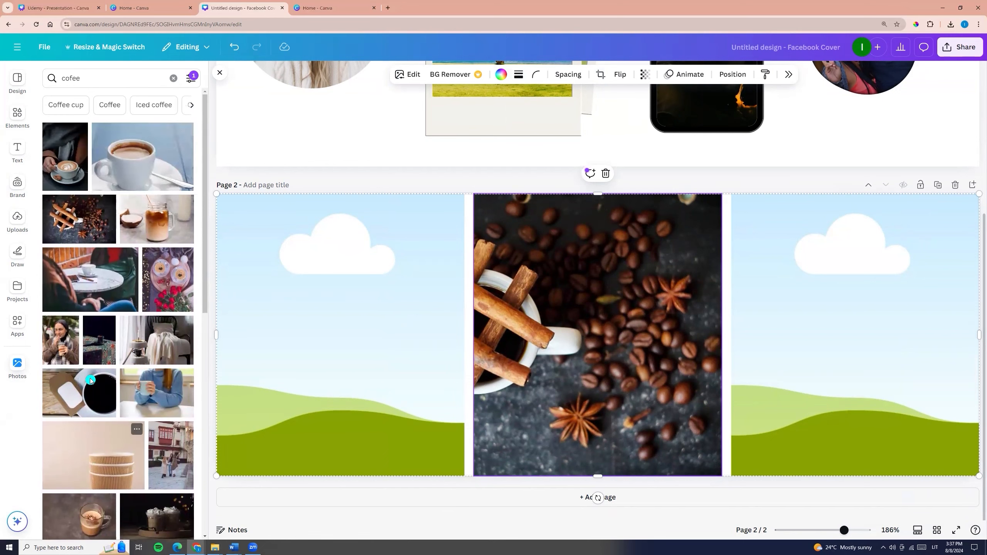
left_click_drag(68, 171, 309, 269)
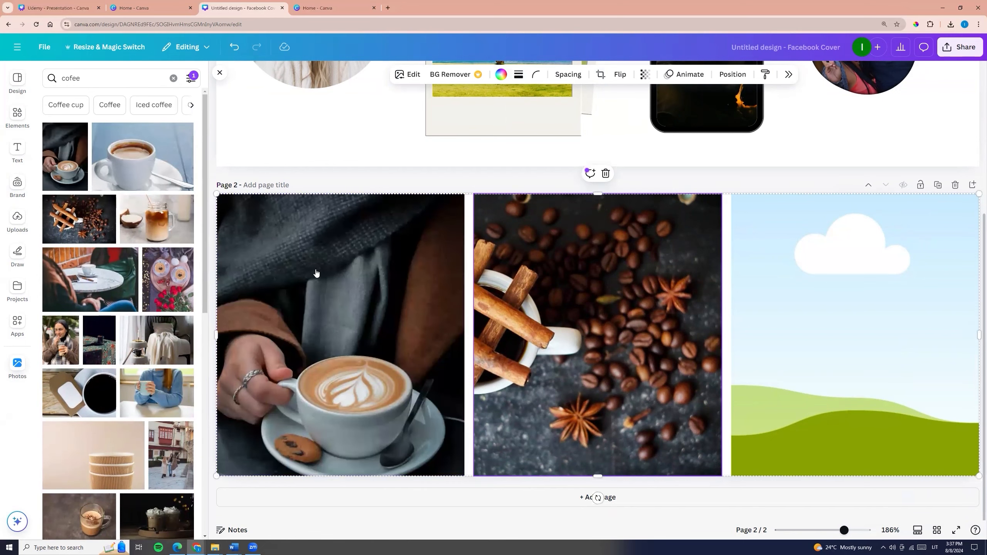
- Fill the grid's right cell with the woman drinking iced coffee and shift the photo slightly down within its crop
scroll(134, 356, "down", 5)
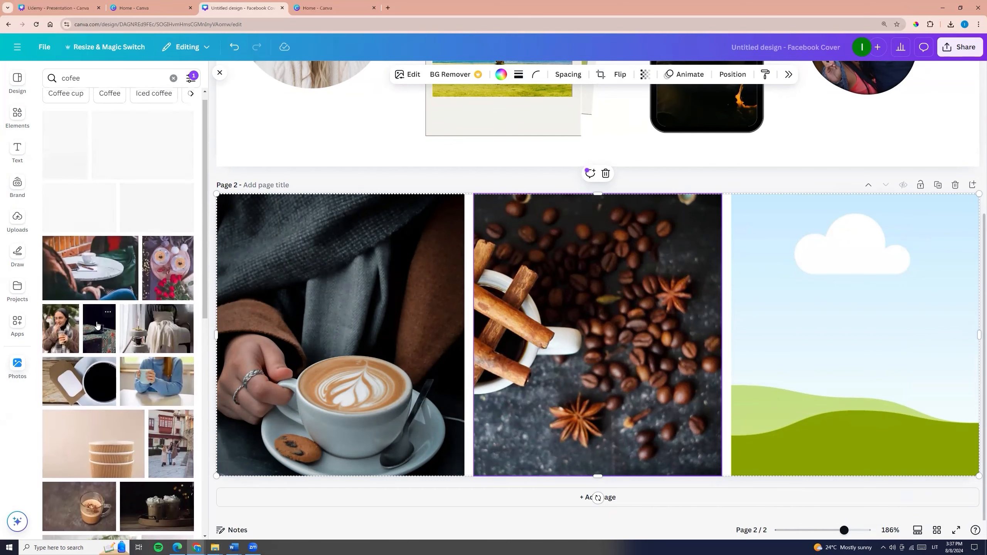
left_click_drag(347, 325, 869, 255)
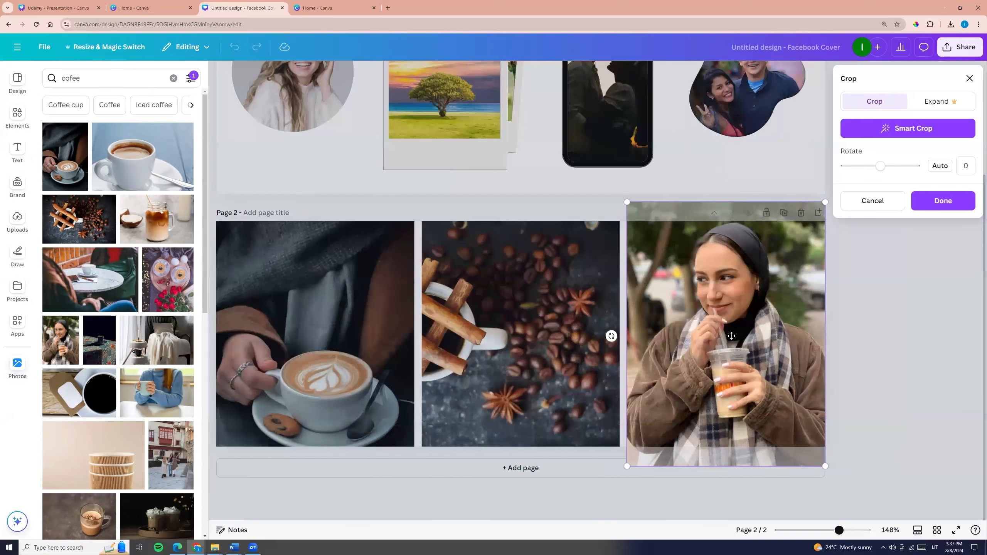
left_click_drag(732, 335, 731, 342)
left_click(958, 206)
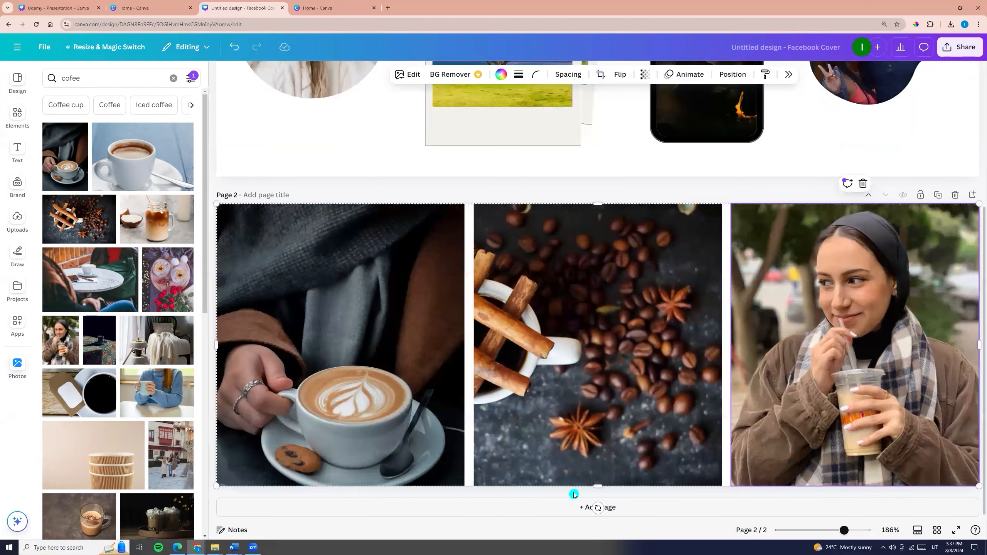
- Widen the spacing between the three photos in the grid
left_click(534, 392)
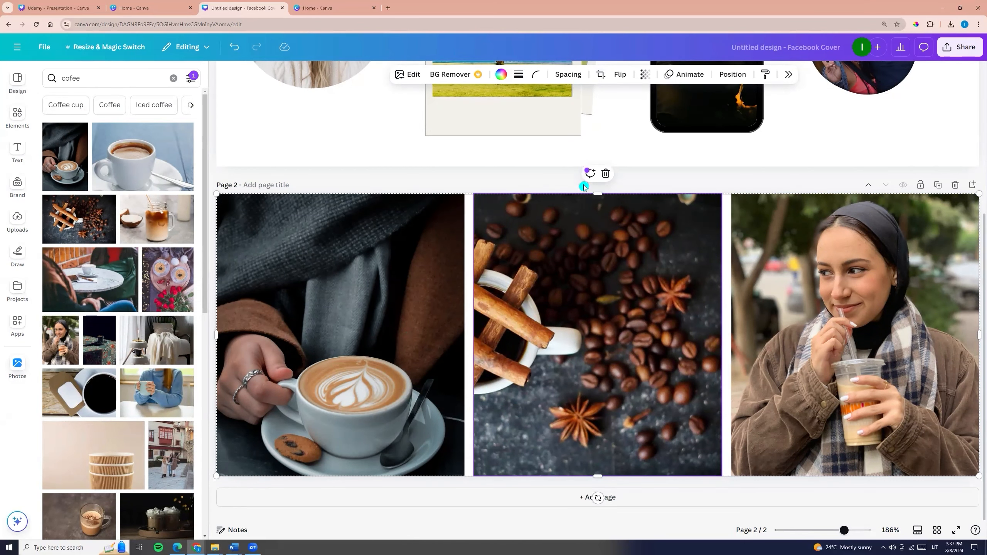
left_click(569, 75)
left_click_drag(526, 116, 548, 115)
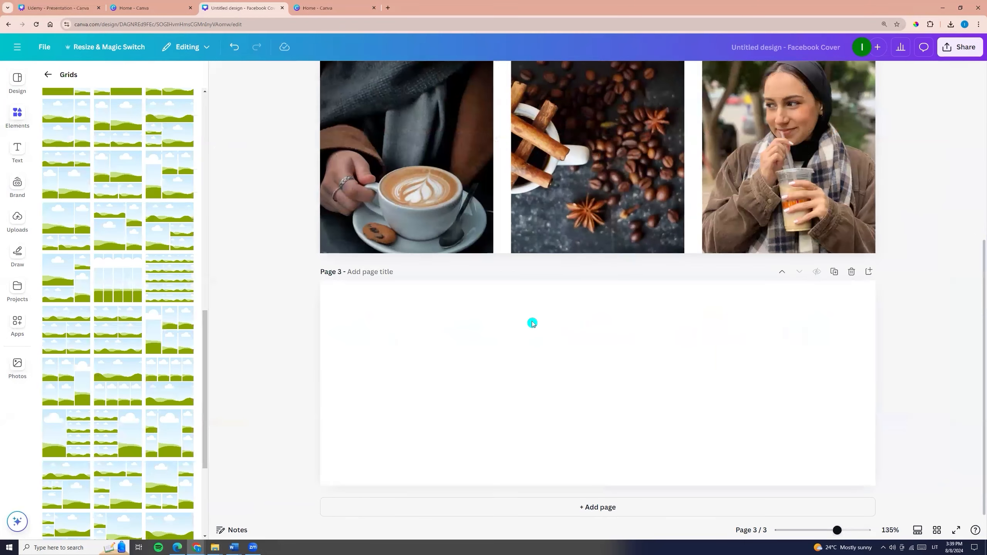
left_click(456, 304)
scroll(345, 216, "up", 3)
left_click(48, 74)
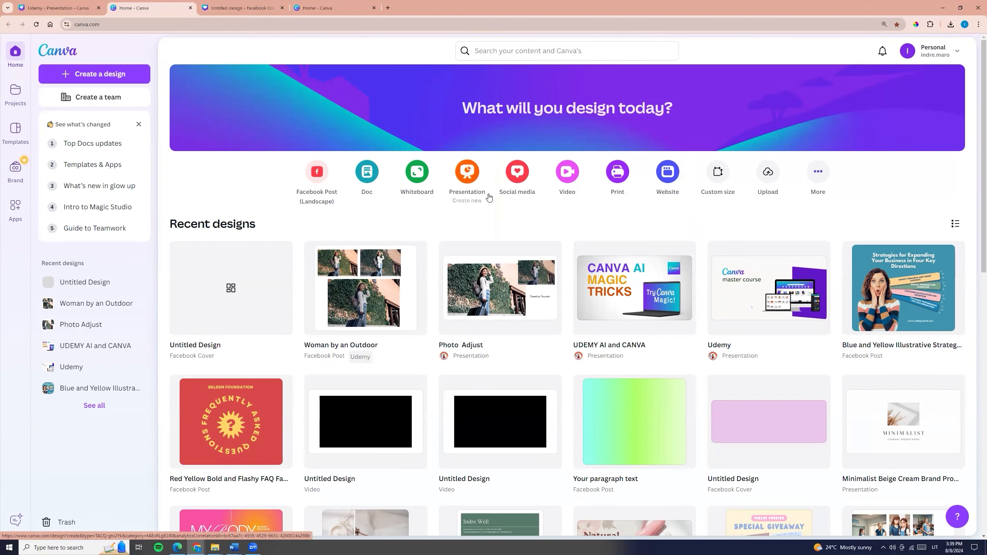
- Create a new blank presentation and open the full collection of grid elements
left_click(472, 174)
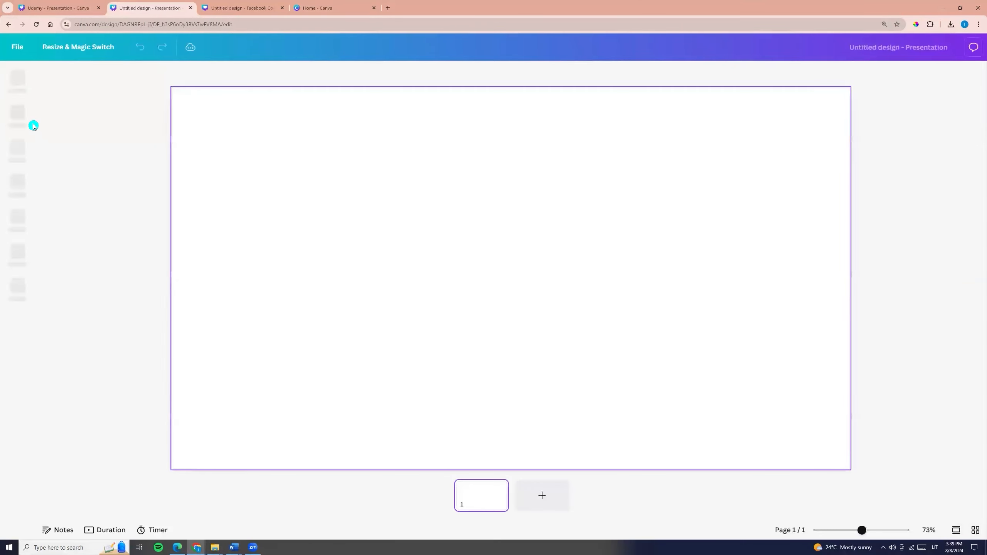
left_click(21, 117)
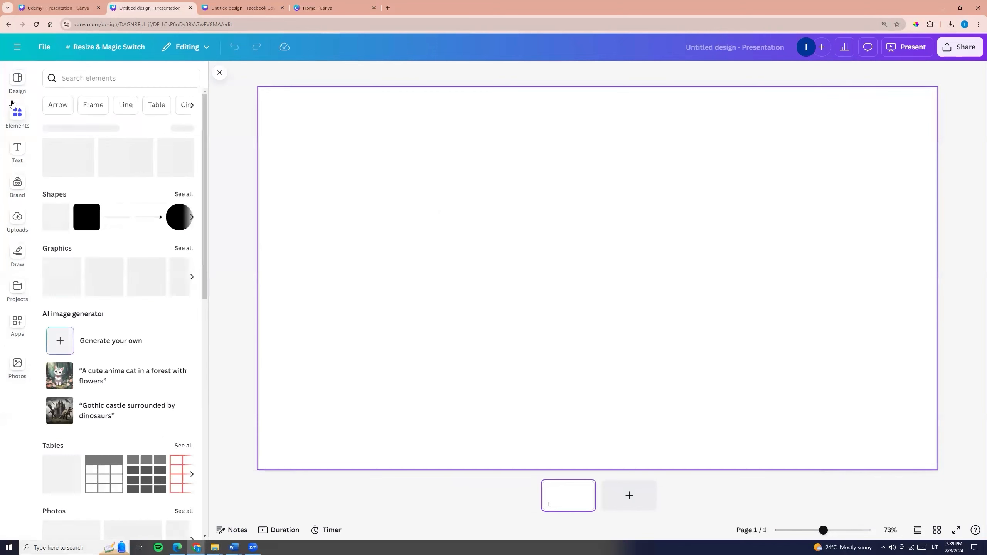
scroll(103, 322, "down", 15)
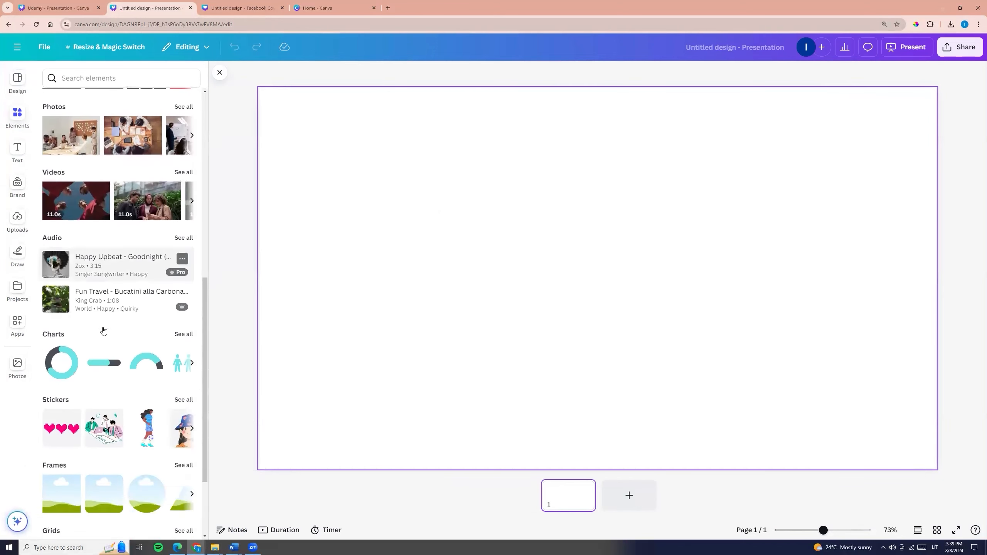
scroll(102, 333, "down", 2)
left_click(184, 323)
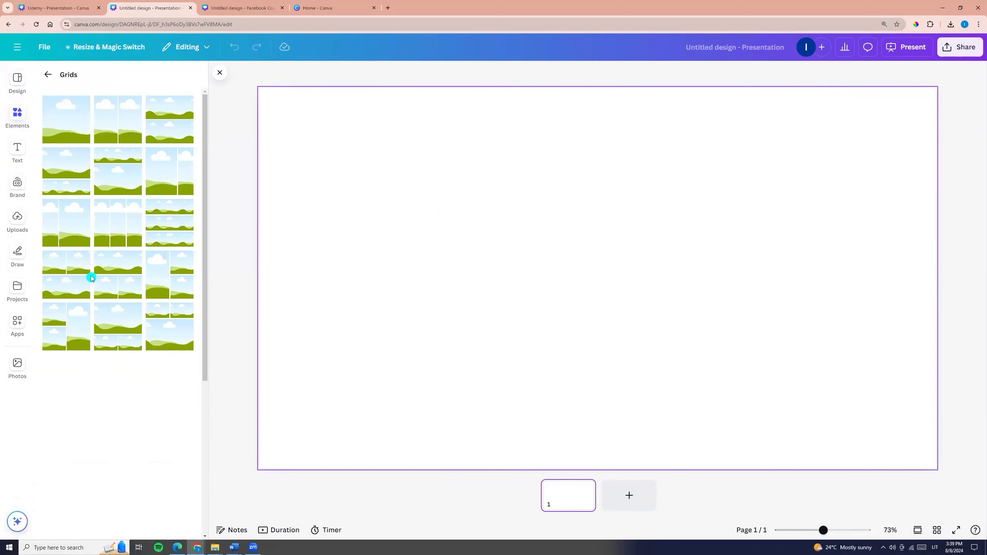
- Find the grid with five equal vertical columns and add it to the presentation's first page
scroll(105, 283, "down", 1)
scroll(116, 295, "down", 10)
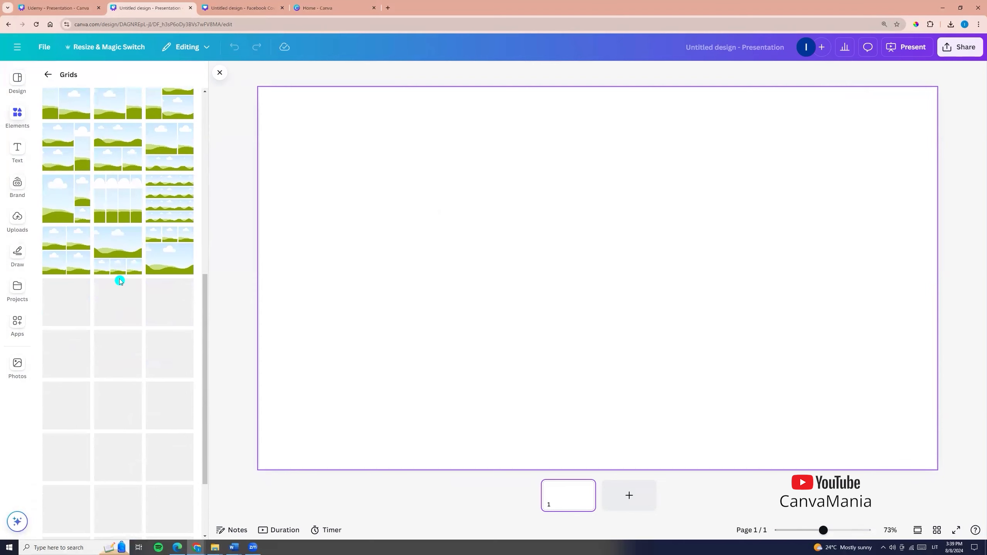
scroll(114, 350, "down", 1)
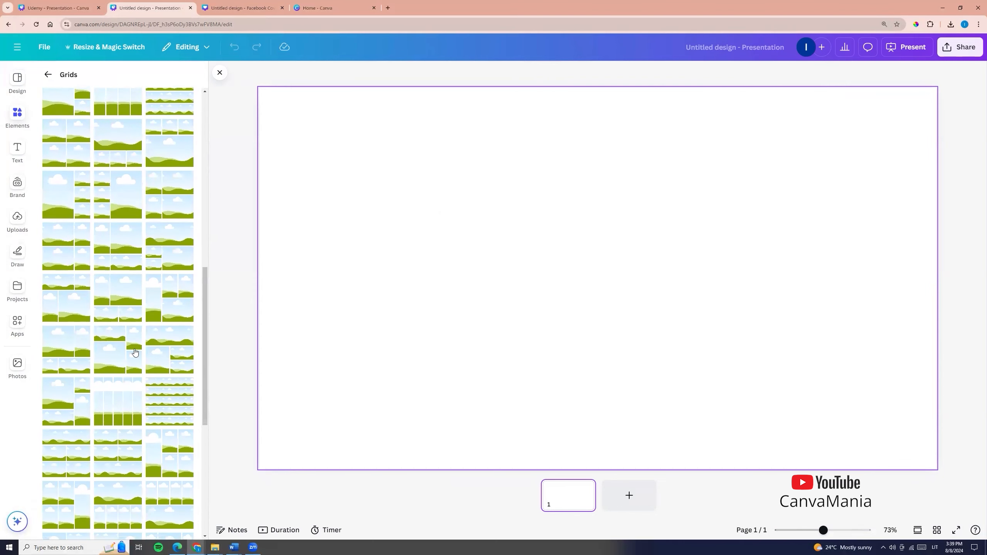
left_click(113, 374)
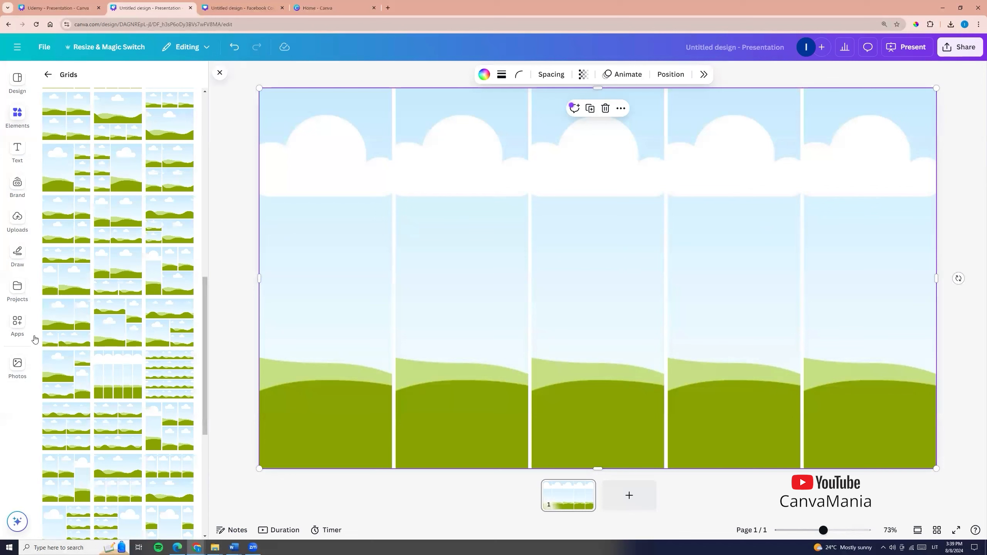
- Search the photo library for "team"
left_click(17, 368)
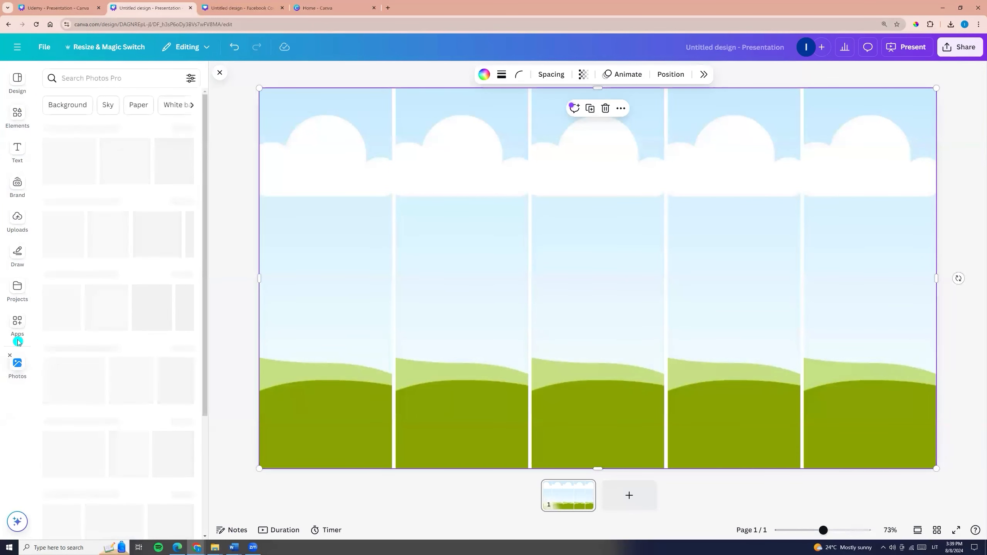
left_click(88, 79)
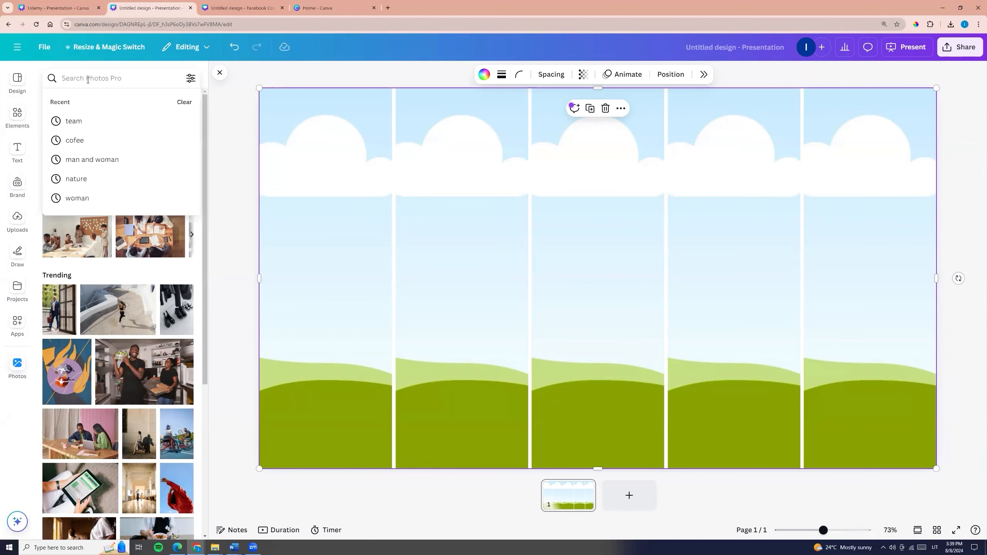
type("team")
key("Return")
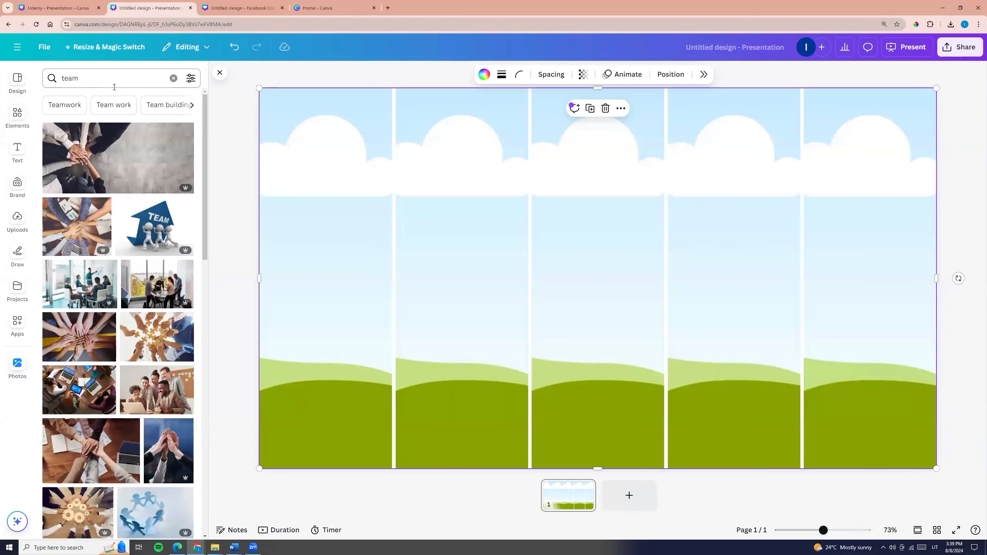
- Fill the grid's first column with the photo of five cheering colleagues raising their fists
scroll(156, 311, "down", 5)
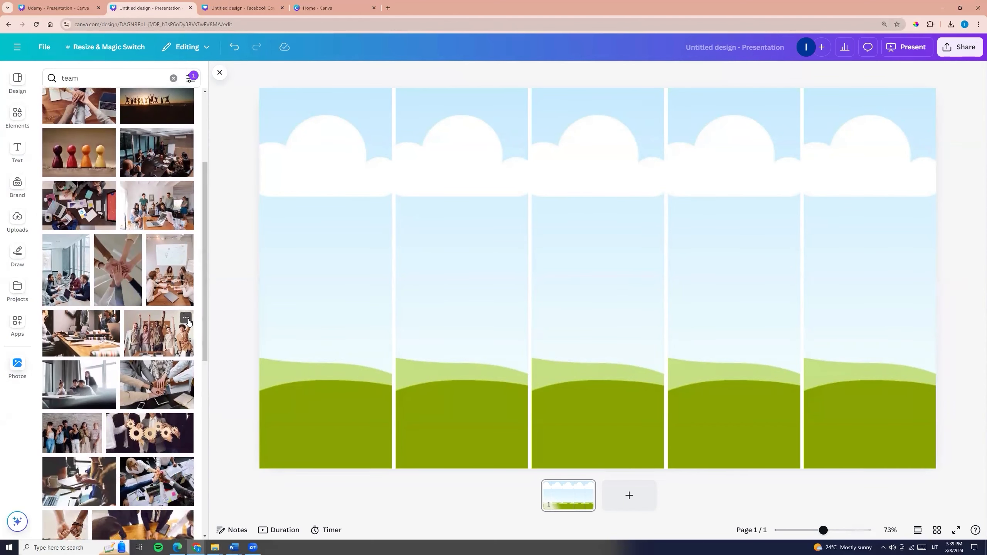
left_click(186, 320)
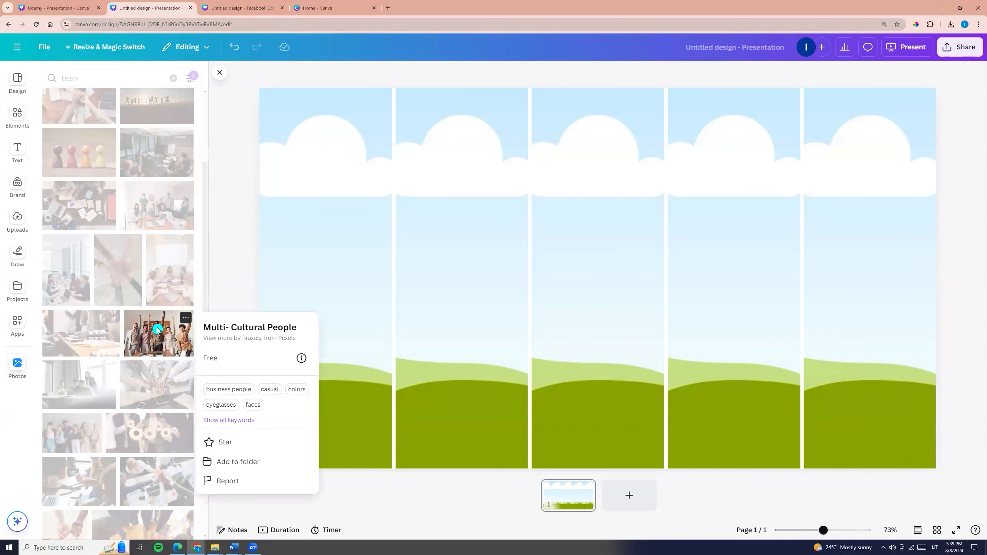
left_click(157, 331)
left_click_drag(157, 331, 322, 249)
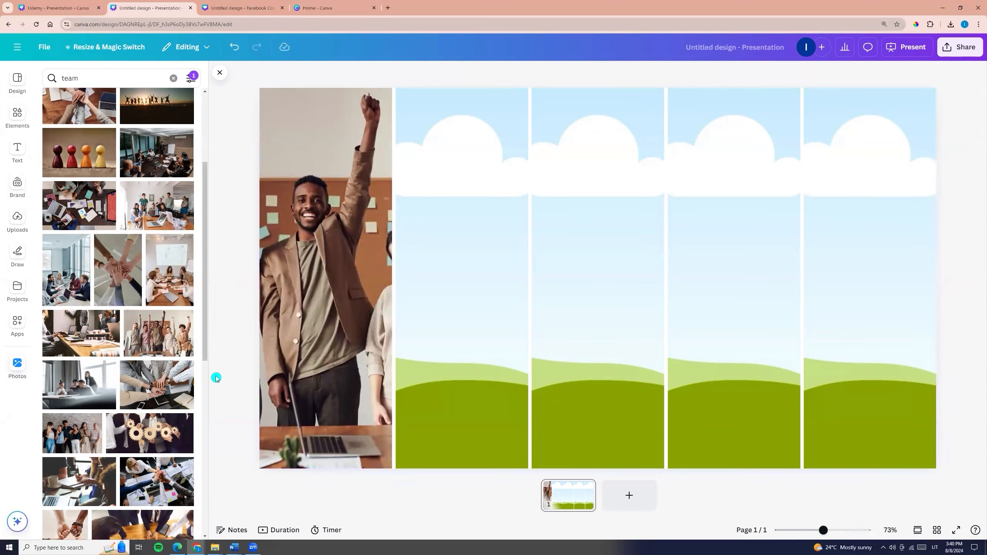
- Recrop the first column's photo, aligning it with the grid's upper-left corner and enlarging it to span the full grid width
double_click(323, 231)
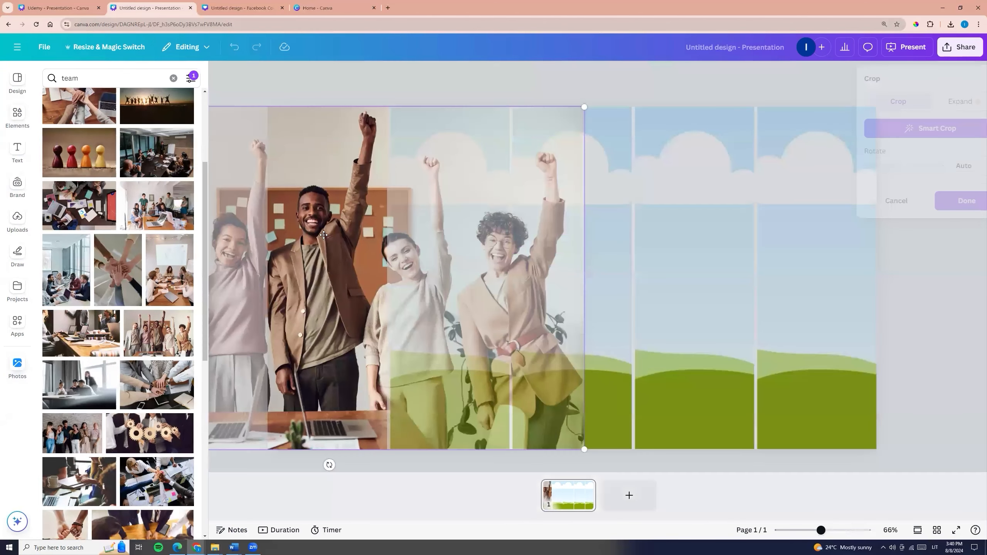
left_click_drag(522, 202, 578, 188)
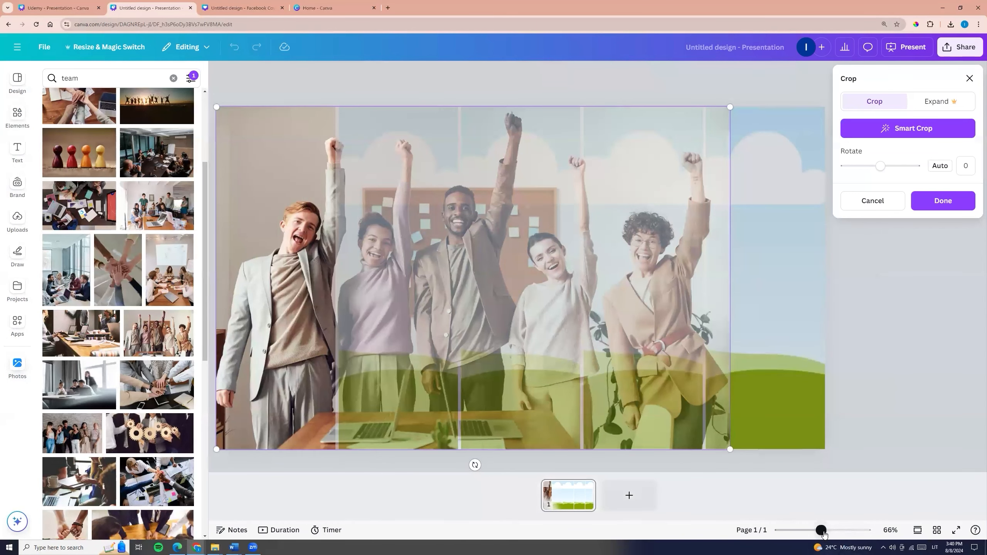
left_click_drag(820, 532, 811, 530)
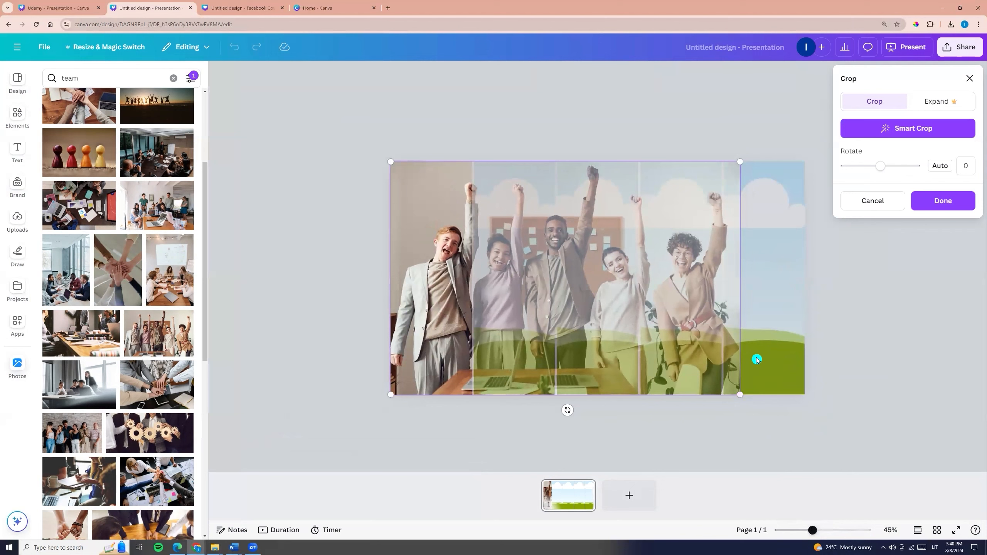
left_click_drag(739, 395, 819, 409)
mouse_move(676, 334)
left_mouse_down()
mouse_move(678, 325)
mouse_move(678, 336)
left_mouse_up()
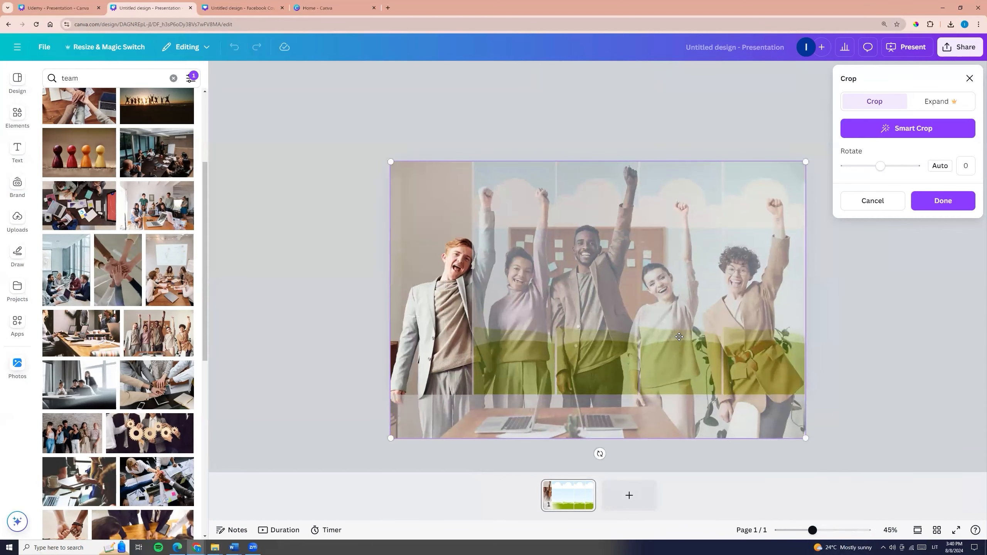
left_click(307, 247)
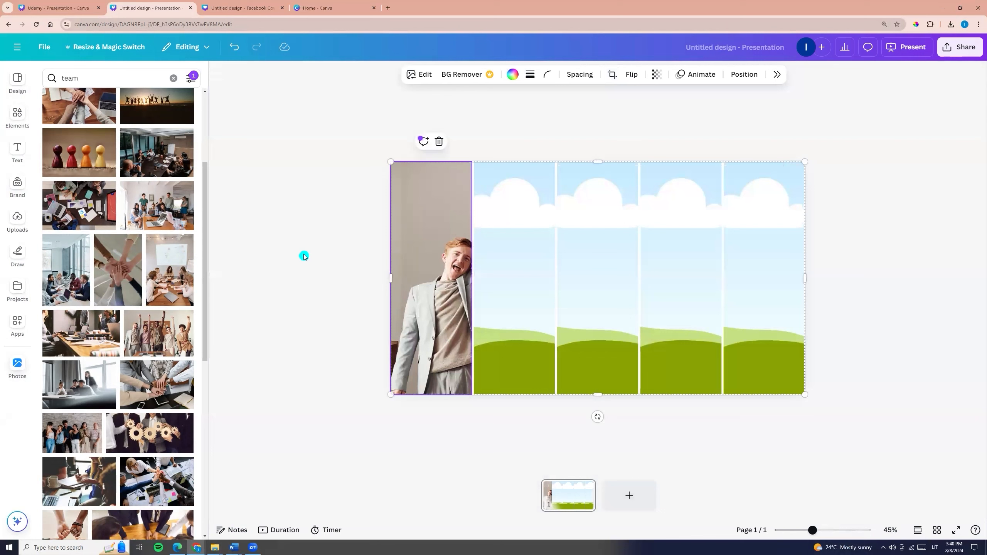
- Add the same team photo to the second column and recrop it to the full grid width, continuing the first column's image
left_click_drag(161, 337, 501, 231)
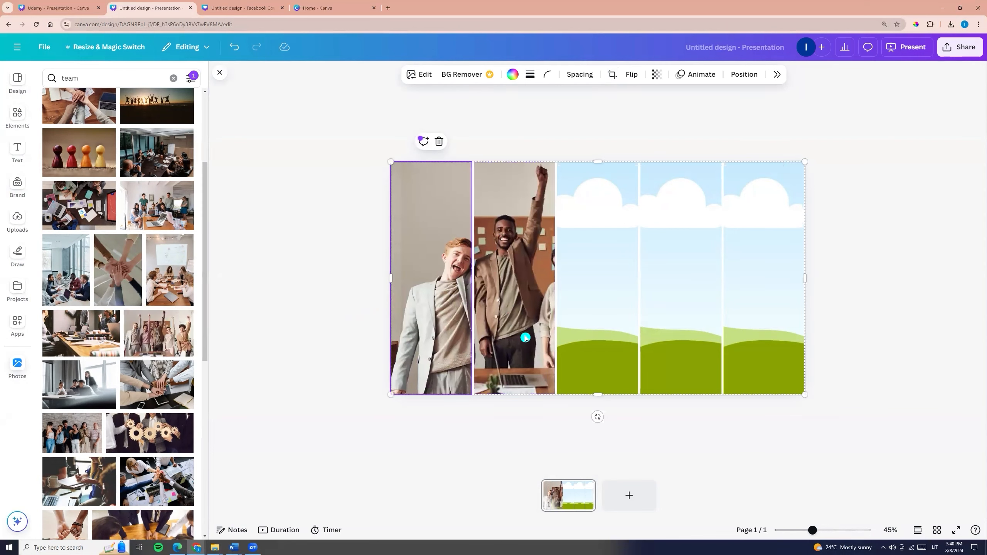
double_click(519, 287)
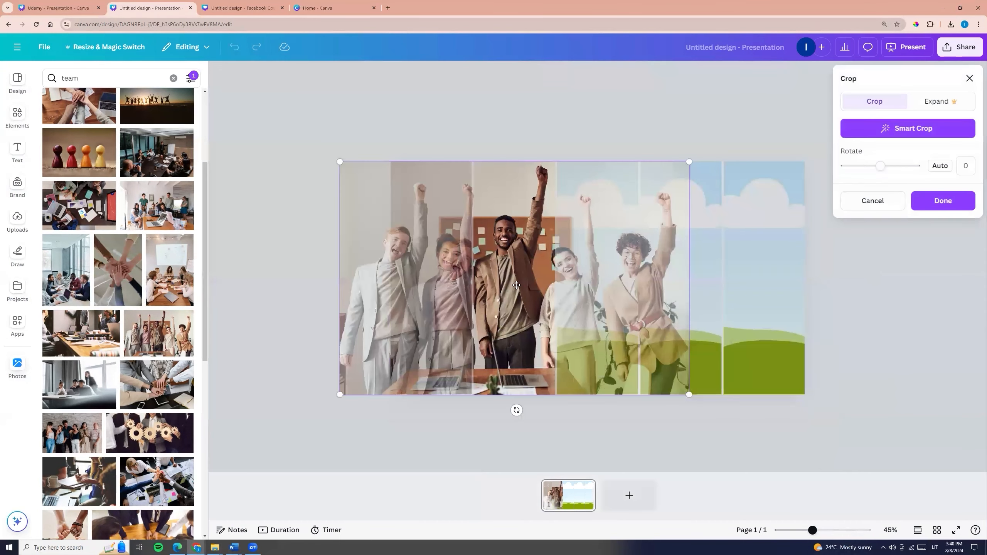
left_click_drag(513, 290, 560, 286)
left_click_drag(739, 395, 817, 434)
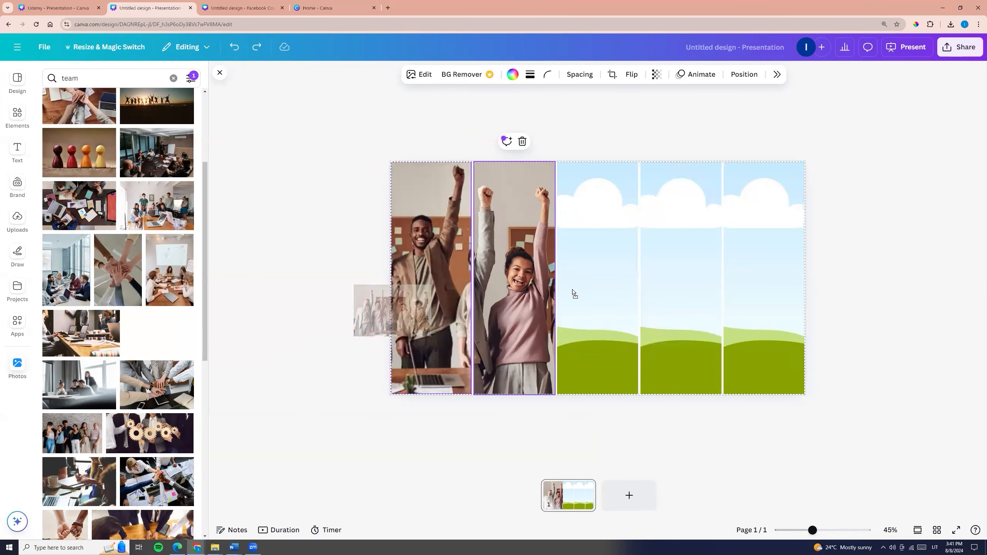
- Add the team photo to the third column, aligning and enlarging its crop so the man in the brown blazer continues the picture
left_click_drag(572, 292, 573, 292)
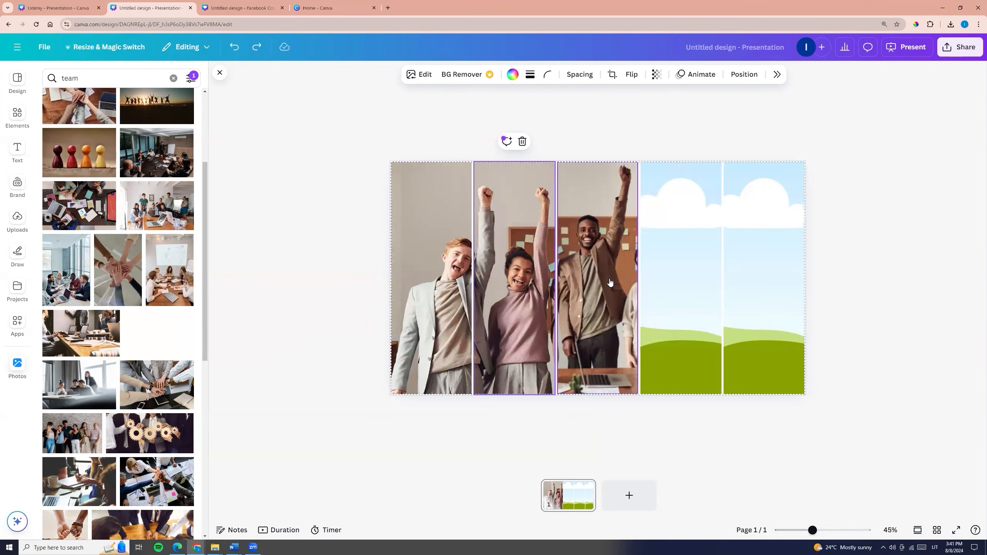
double_click(594, 283)
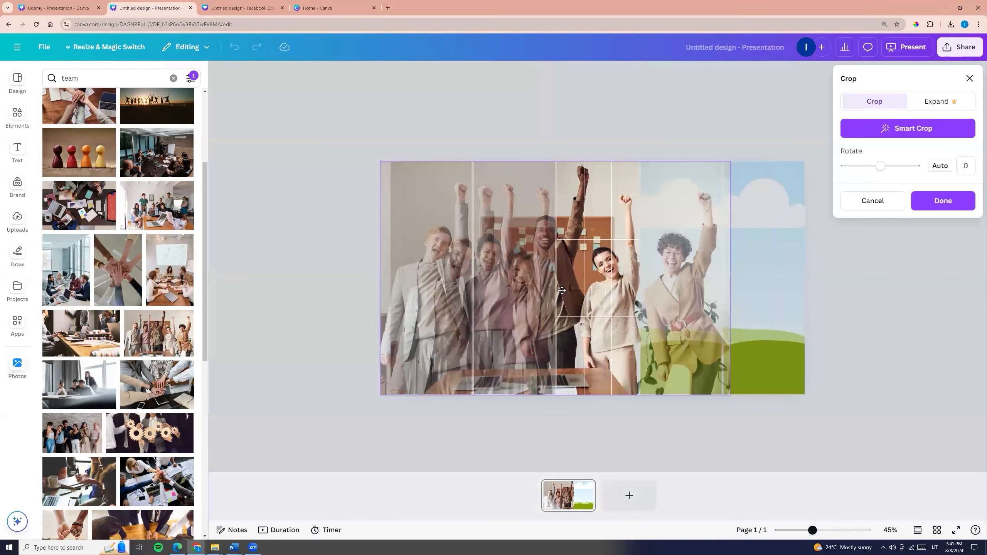
left_click_drag(693, 348, 691, 348)
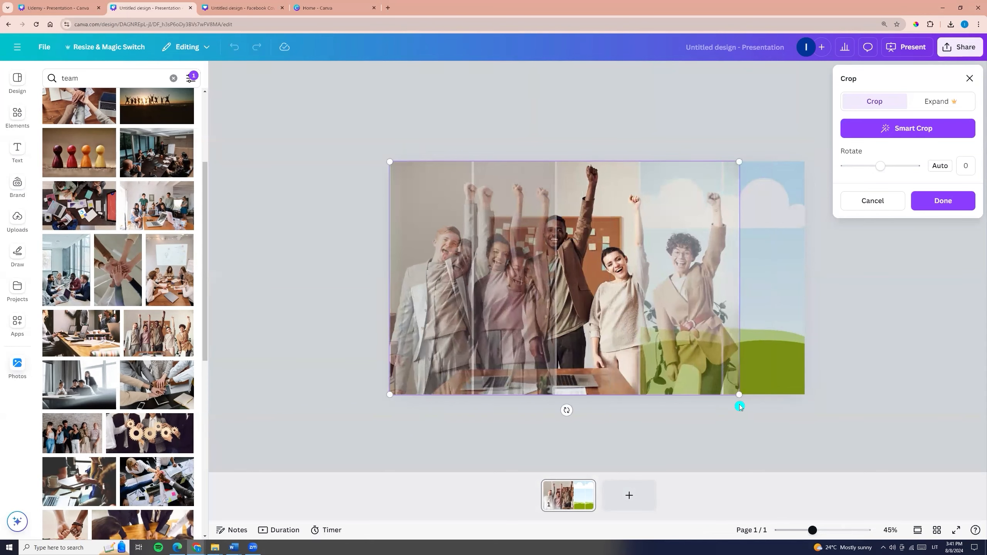
left_click_drag(739, 394, 807, 440)
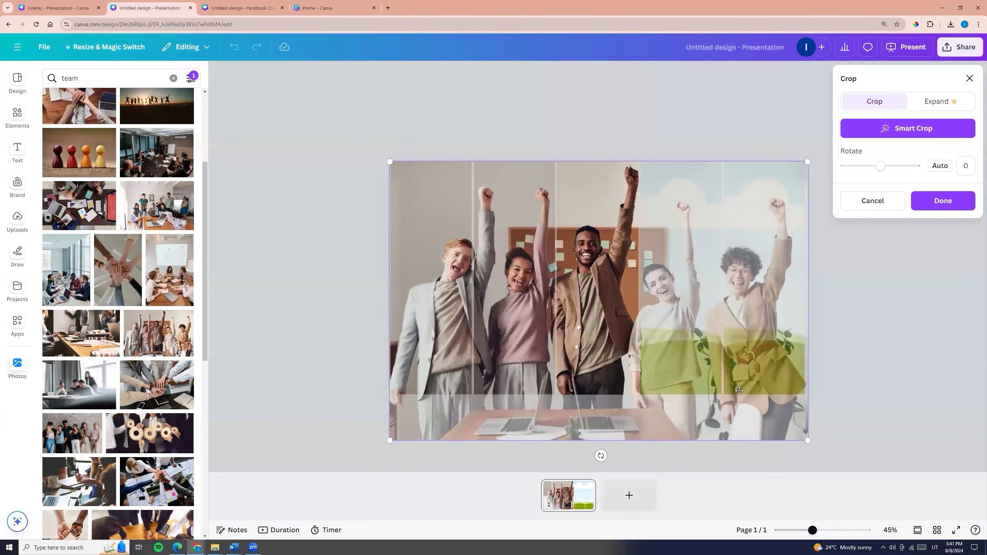
left_click(343, 351)
- Add the team photo to the fourth column and match its crop to the full grid so the woman in the cream sweater shows
left_click_drag(159, 333, 687, 249)
double_click(687, 249)
left_click_drag(625, 275, 564, 288)
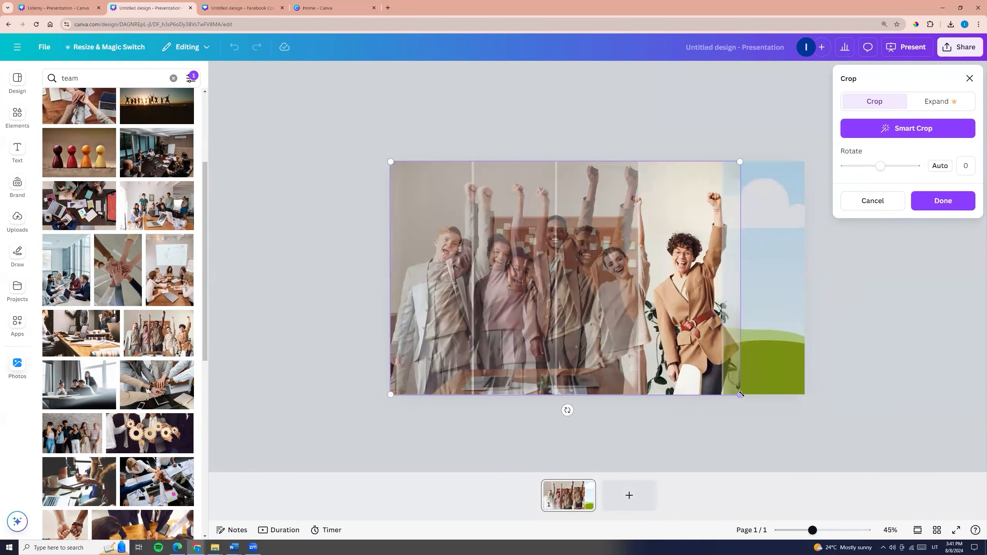
left_click_drag(768, 407, 803, 435)
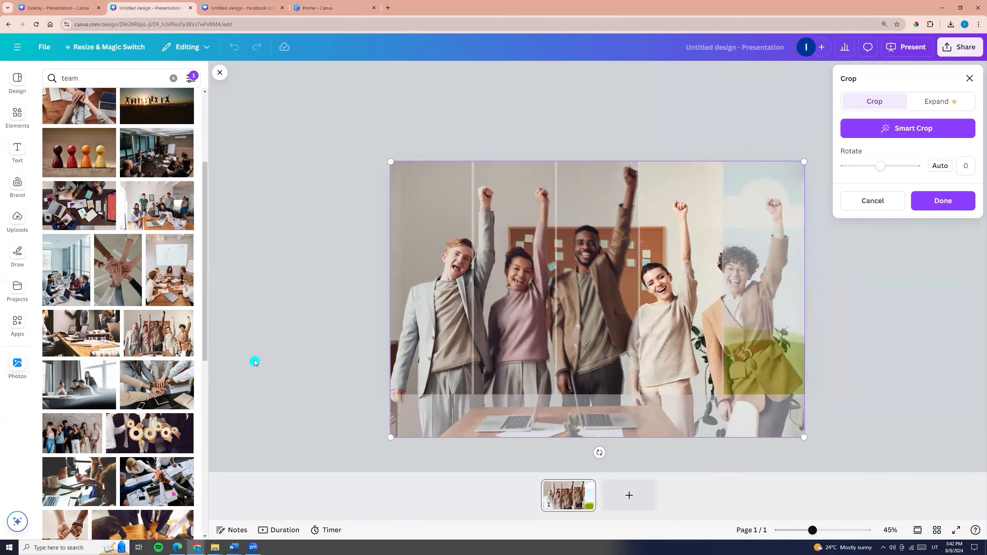
left_click(254, 362)
- Fill the fifth column with the team photo and enlarge its crop across the grid, completing the image with the woman in the tan blazer
left_click_drag(177, 342, 743, 269)
double_click(744, 268)
left_click_drag(630, 298, 592, 308)
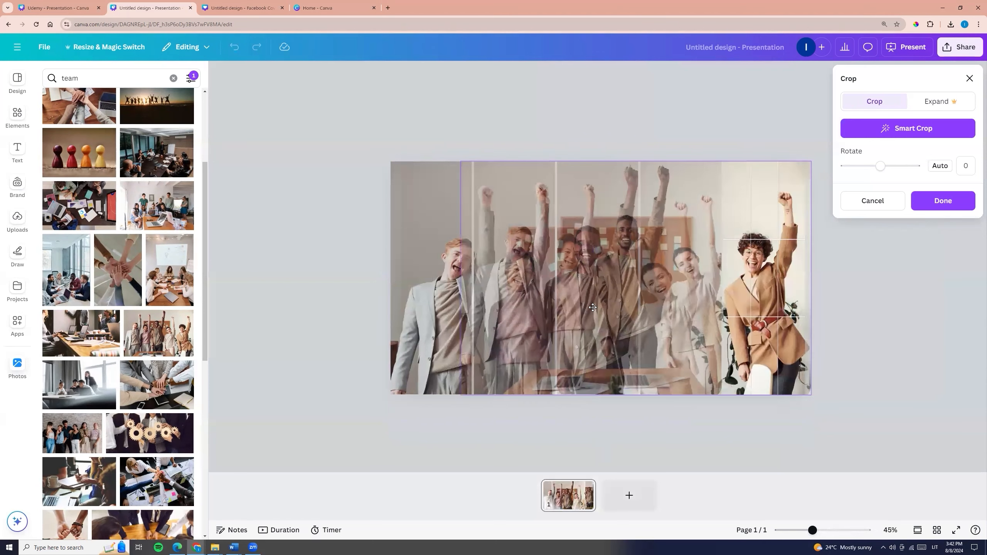
left_click_drag(461, 395, 388, 433)
left_click(265, 391)
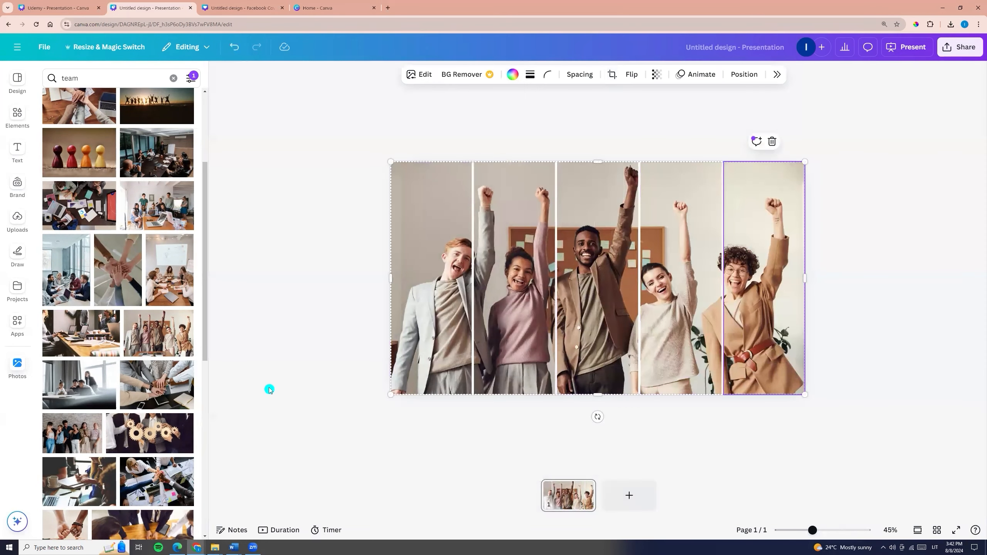
left_click(330, 383)
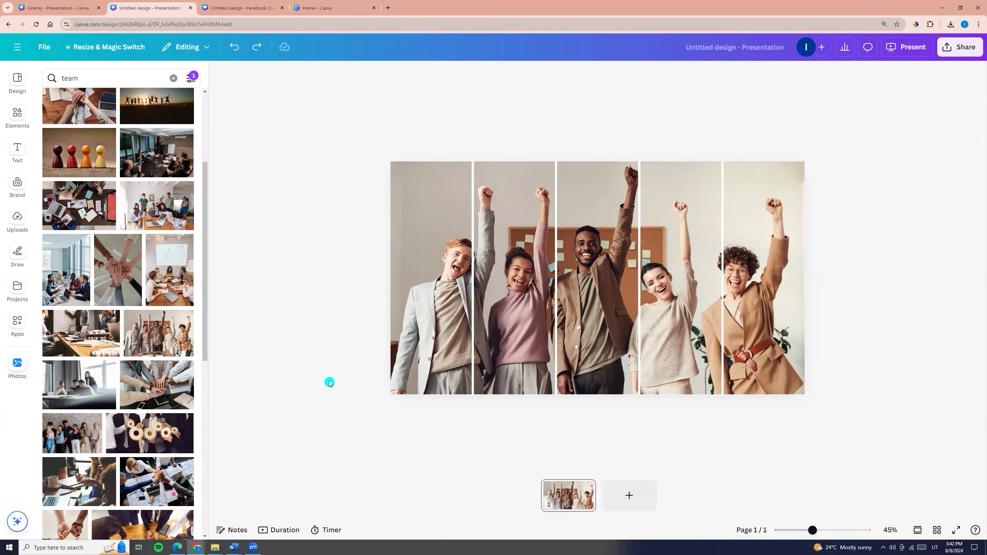
- Select the photo in the first column of the completed grid
left_click(444, 327)
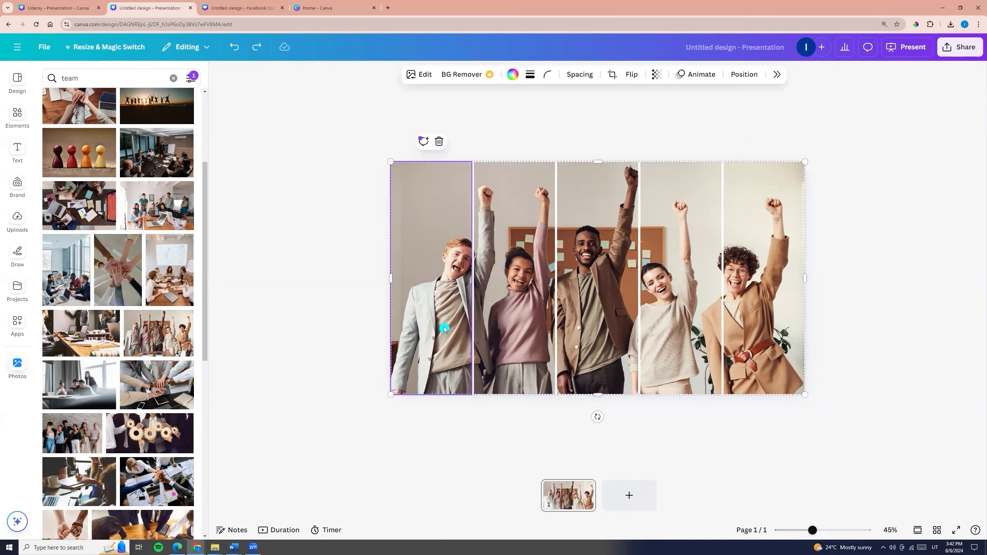